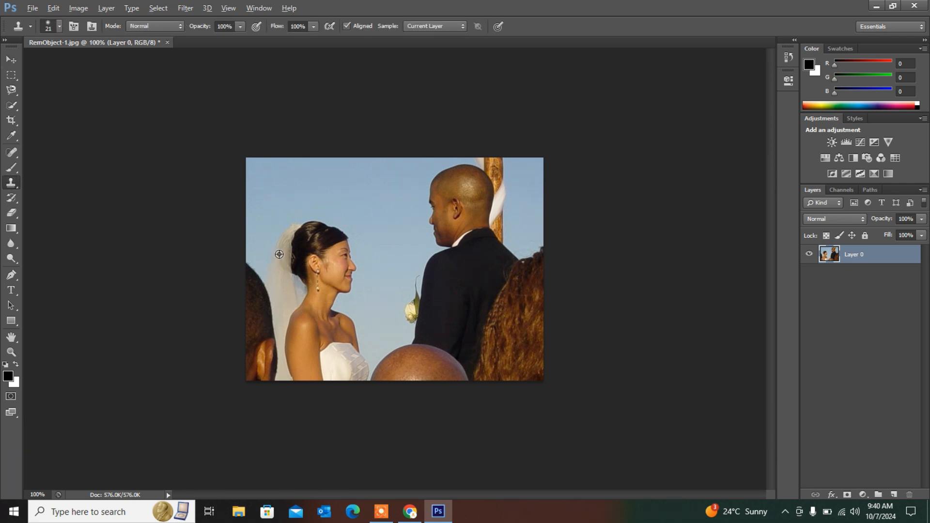
Sample the groom's dark jacket with the Clone Stamp and paint a first jacket-coloured patch over the curly hair beside his back
scroll(279, 254, "up", 5)
left_click(567, 311, "alt")
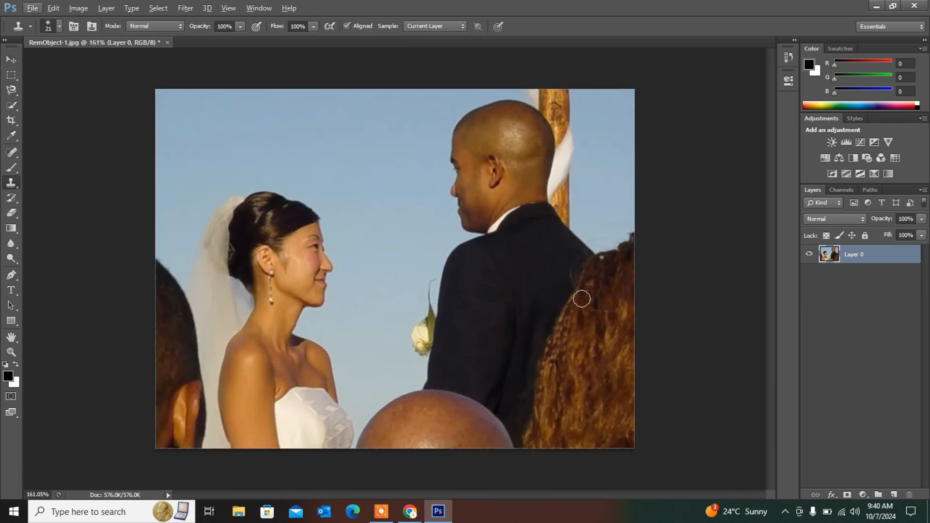
key("bracketright")
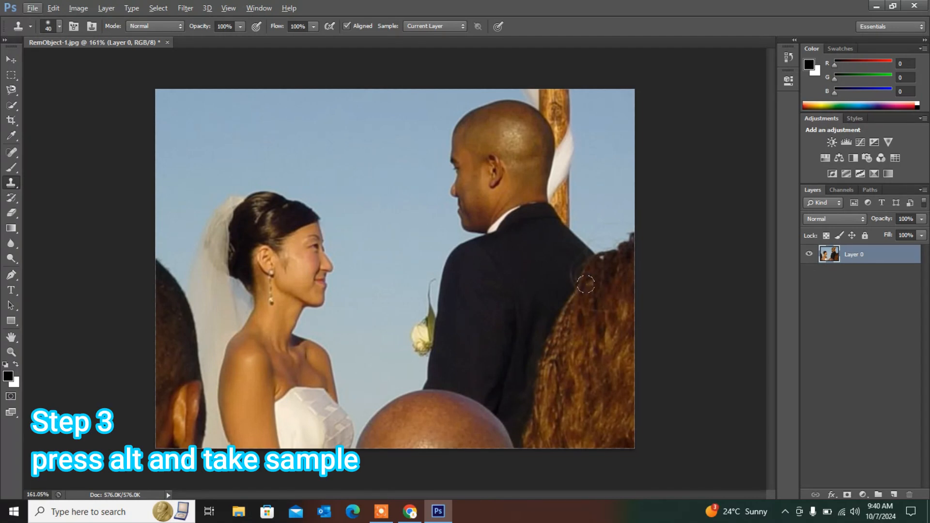
key("alt")
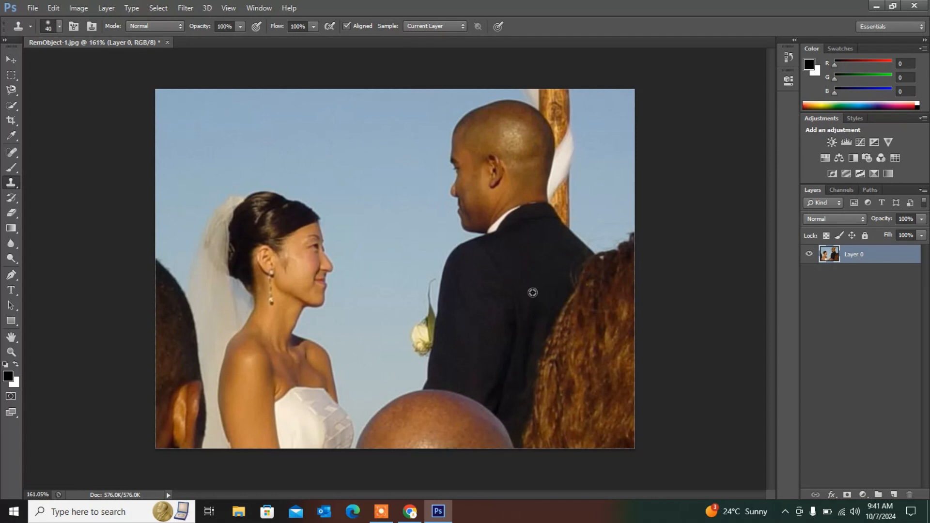
left_click_drag(585, 317, 585, 315)
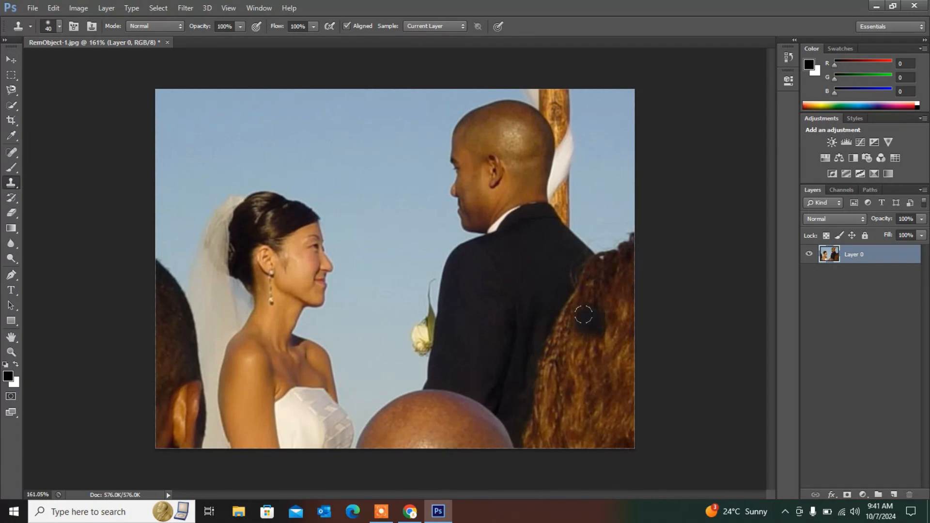
key("bracketleft")
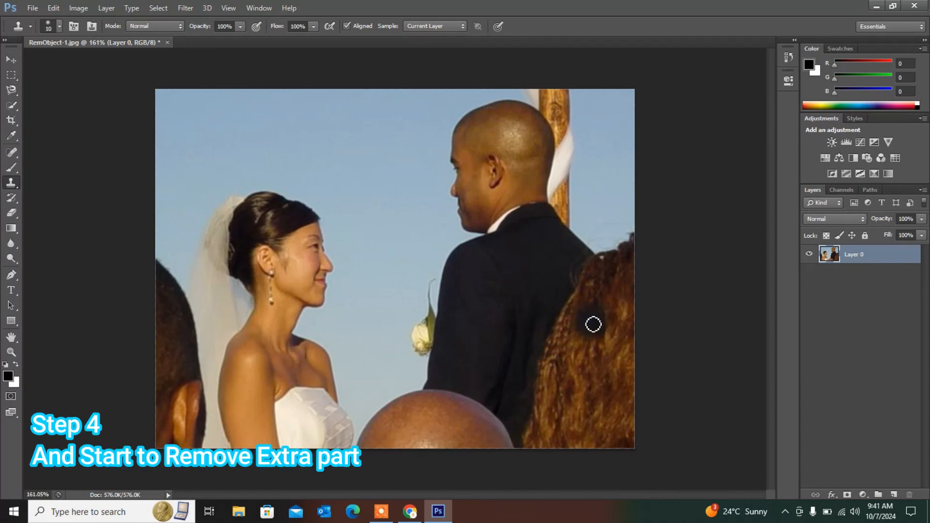
left_click_drag(594, 324, 589, 316)
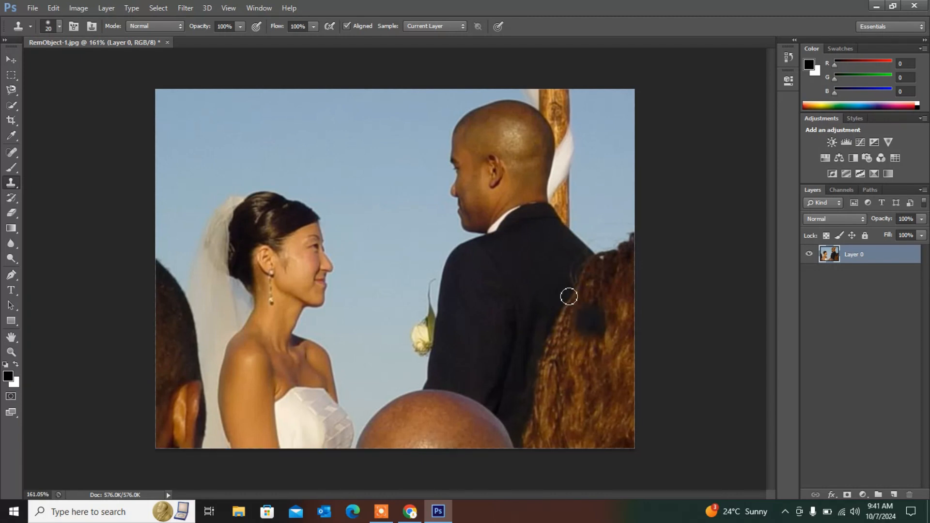
With a size 20 brush, clone jacket fabric over the inner edge of the curly hair from the groom's shoulder to the photo's lower edge
mouse_move(561, 301)
left_mouse_down()
mouse_move(585, 297)
mouse_move(573, 321)
mouse_move(555, 301)
mouse_move(571, 314)
mouse_move(561, 346)
mouse_move(546, 321)
mouse_move(553, 343)
left_mouse_up()
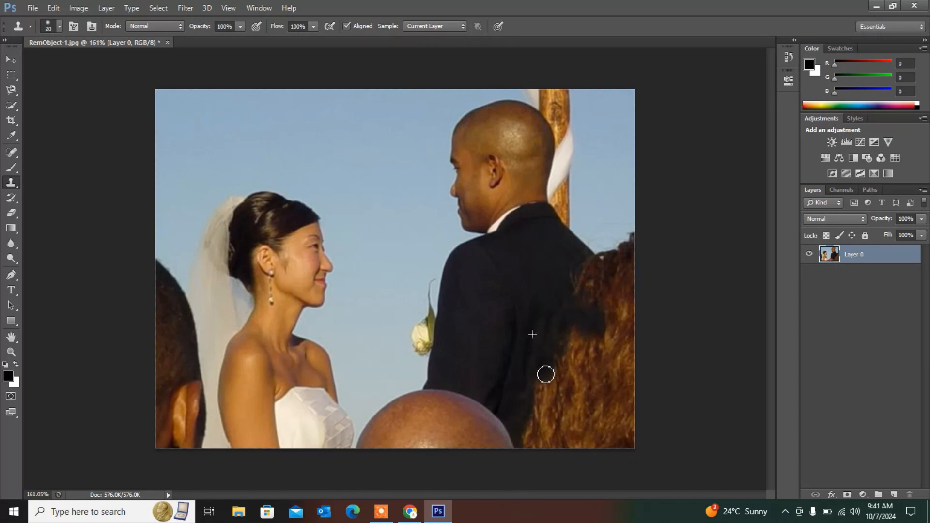
mouse_move(536, 418)
left_mouse_down()
mouse_move(535, 435)
mouse_move(527, 426)
mouse_move(533, 442)
mouse_move(548, 390)
mouse_move(556, 406)
mouse_move(536, 405)
mouse_move(523, 436)
mouse_move(529, 449)
mouse_move(540, 407)
mouse_move(563, 423)
mouse_move(533, 434)
mouse_move(544, 349)
mouse_move(565, 339)
mouse_move(562, 358)
mouse_move(553, 349)
left_mouse_up()
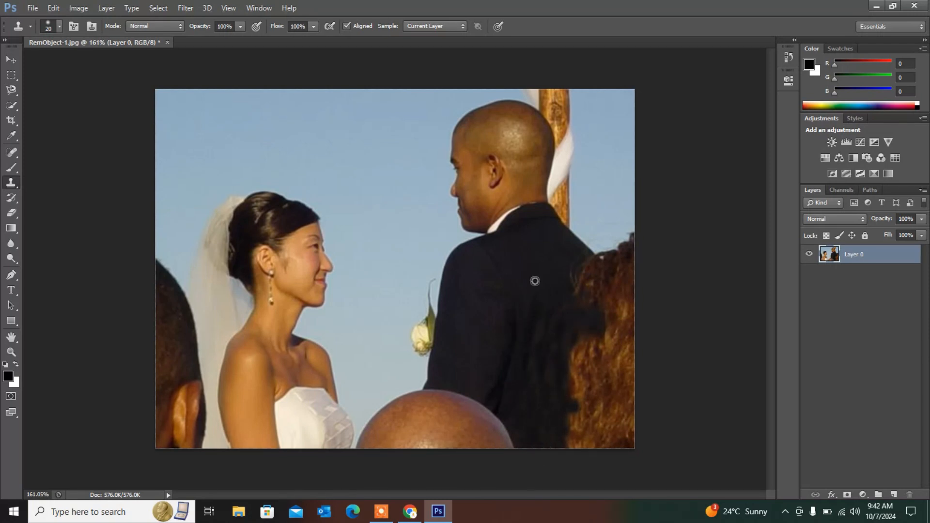
mouse_move(556, 333)
left_mouse_down()
mouse_move(576, 331)
mouse_move(575, 356)
left_mouse_up()
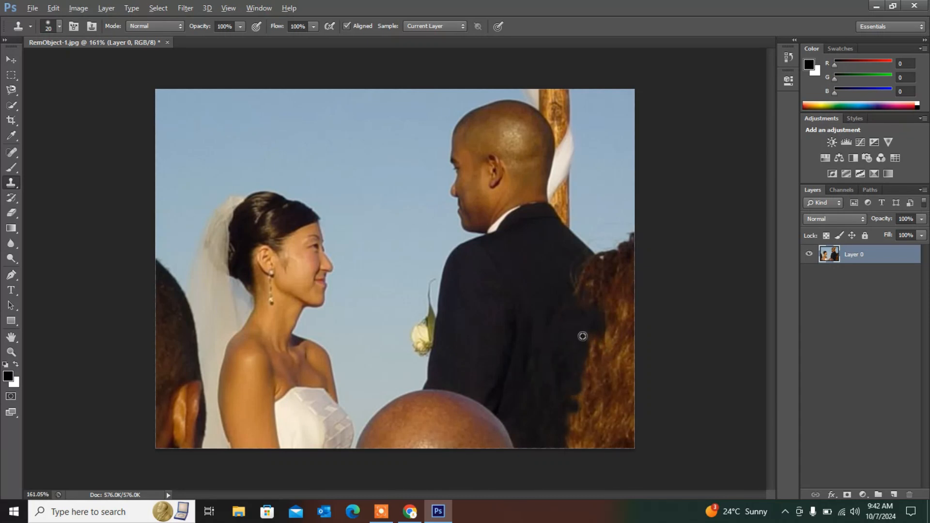
left_click(573, 271, "alt")
mouse_move(585, 273)
left_mouse_down()
mouse_move(590, 305)
mouse_move(596, 292)
mouse_move(583, 257)
mouse_move(577, 262)
mouse_move(602, 283)
mouse_move(607, 338)
mouse_move(596, 336)
mouse_move(572, 435)
mouse_move(573, 405)
mouse_move(594, 378)
mouse_move(605, 380)
mouse_move(588, 411)
mouse_move(583, 402)
mouse_move(588, 424)
mouse_move(575, 448)
left_mouse_up()
mouse_move(576, 396)
left_mouse_down()
mouse_move(587, 446)
mouse_move(568, 422)
left_mouse_up()
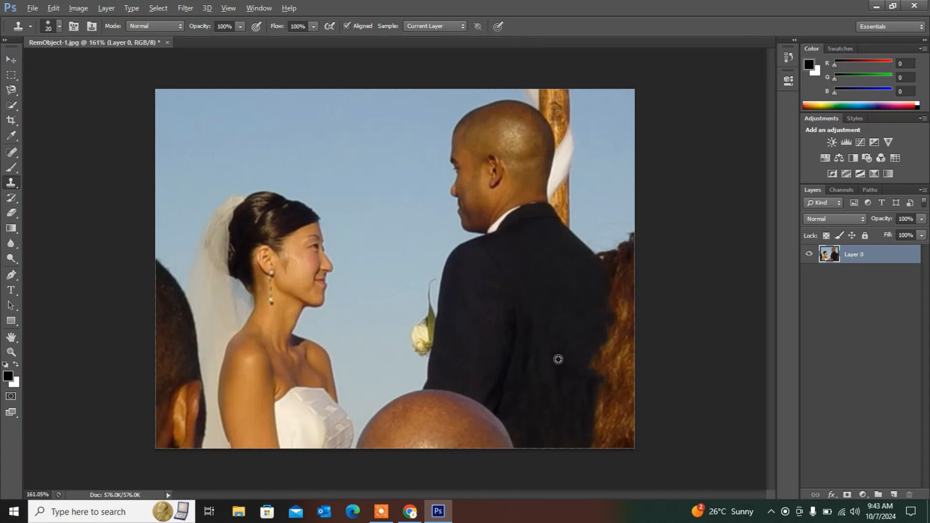
Resample the jacket and clone it further over the lower half of the curly hair, widening the groom's back
left_click(550, 332, "alt")
left_click_drag(548, 341, 548, 410)
scroll(583, 319, "up", 3)
left_click(608, 346, "alt")
left_click_drag(598, 357, 600, 403)
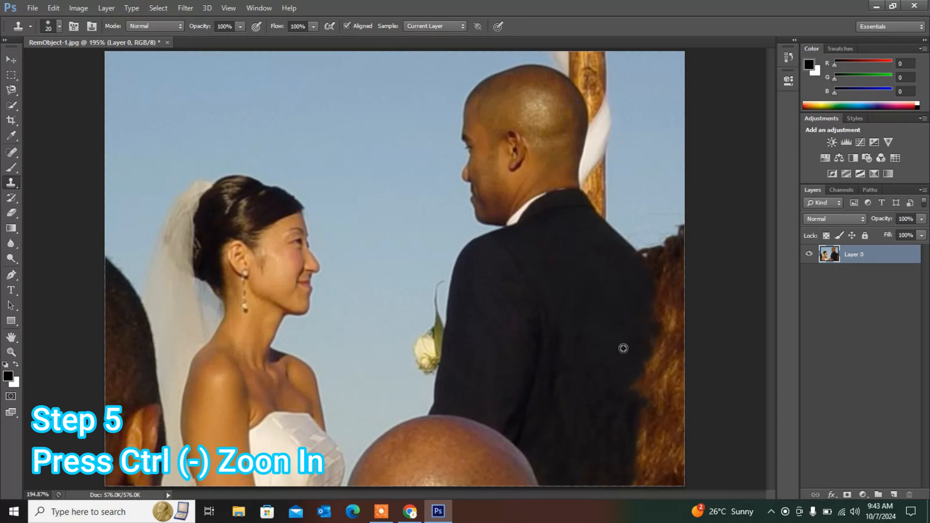
left_click_drag(642, 402, 638, 469)
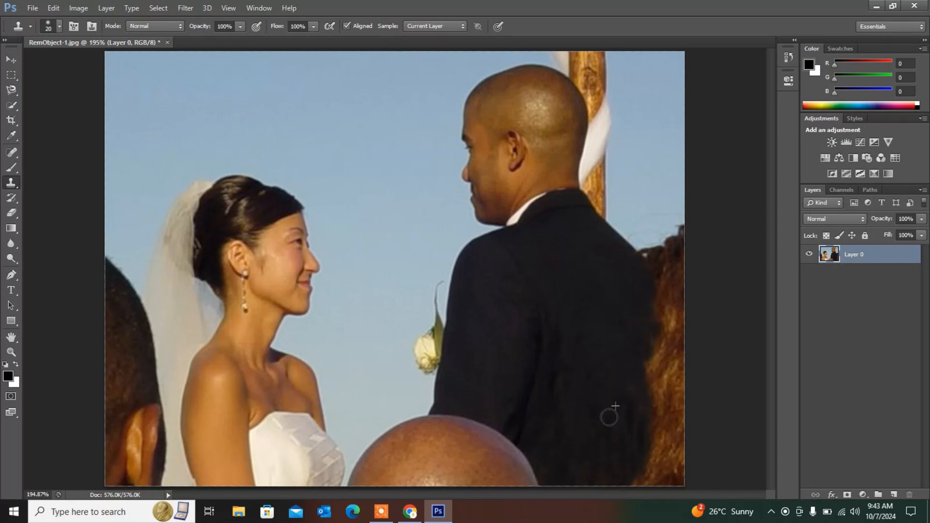
left_click_drag(650, 345, 642, 460)
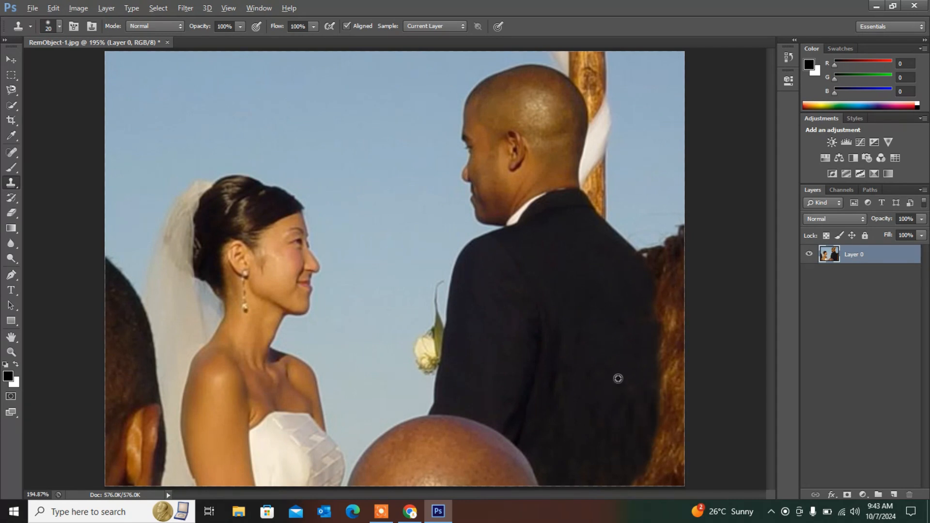
Clone over the uneven patches in the lower back of the jacket and along its border with the remaining hair
mouse_move(618, 379)
left_mouse_down()
mouse_move(635, 411)
mouse_move(633, 431)
left_mouse_up()
left_click_drag(633, 380, 639, 427)
mouse_move(638, 467)
left_mouse_down()
mouse_move(638, 482)
mouse_move(612, 484)
left_mouse_up()
left_click(615, 426, "alt")
left_click_drag(600, 418, 586, 411)
Cover the remaining strip of curly hair along the photo's side edge with jacket fabric, from below the shoulder to the lower corner
left_click(641, 360, "alt")
mouse_move(662, 335)
left_mouse_down()
mouse_move(655, 390)
mouse_move(657, 303)
mouse_move(645, 271)
left_mouse_up()
mouse_move(640, 331)
left_mouse_down()
mouse_move(671, 373)
mouse_move(664, 403)
mouse_move(673, 433)
mouse_move(678, 328)
mouse_move(659, 282)
mouse_move(666, 377)
left_mouse_up()
mouse_move(680, 313)
left_mouse_down()
mouse_move(672, 275)
mouse_move(639, 254)
left_mouse_up()
mouse_move(655, 409)
left_mouse_down()
mouse_move(656, 479)
mouse_move(661, 439)
mouse_move(669, 453)
mouse_move(667, 473)
mouse_move(656, 436)
left_mouse_up()
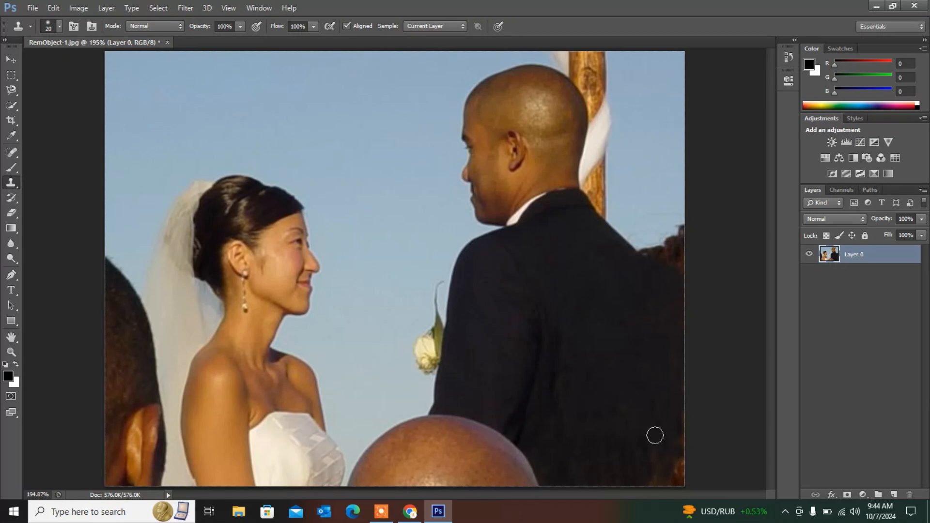
mouse_move(655, 475)
left_mouse_down()
mouse_move(652, 429)
mouse_move(679, 455)
mouse_move(676, 480)
left_mouse_up()
left_click_drag(664, 448, 663, 450)
left_click(636, 272, "alt")
left_click_drag(630, 315, 625, 336)
Clone clear sky over the hair tuft and stray strands above the groom's shoulder, shaping a sloping shoulder line to the photo's edge
left_click_drag(678, 239, 648, 245)
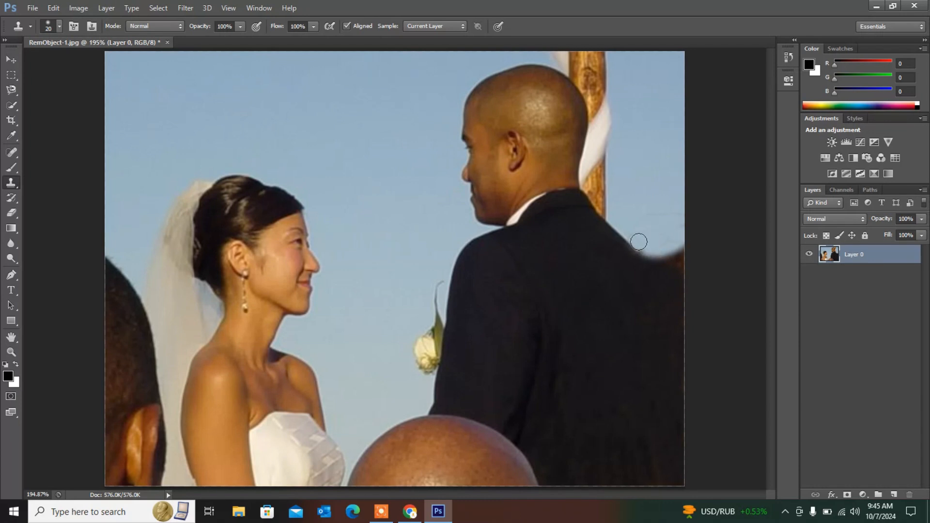
scroll(650, 245, "up", 4)
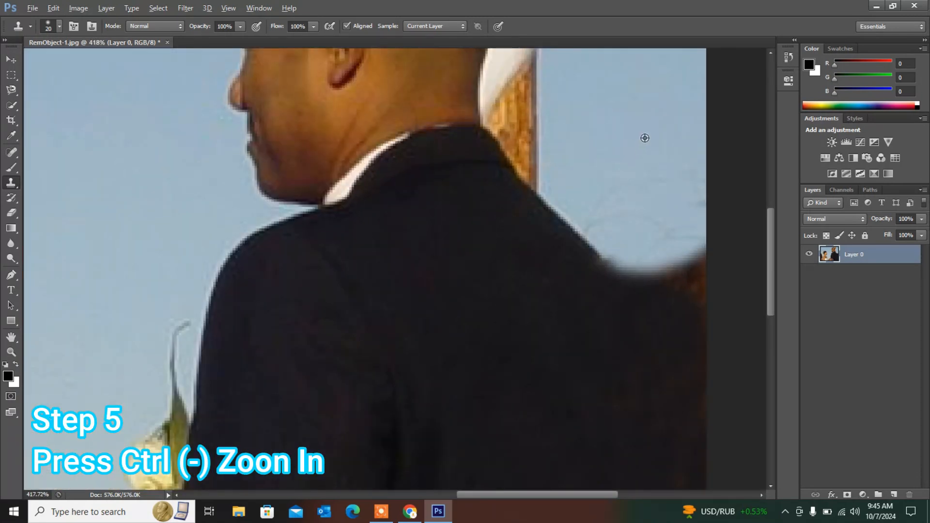
mouse_move(611, 173)
left_mouse_down()
mouse_move(606, 178)
mouse_move(681, 195)
left_mouse_up()
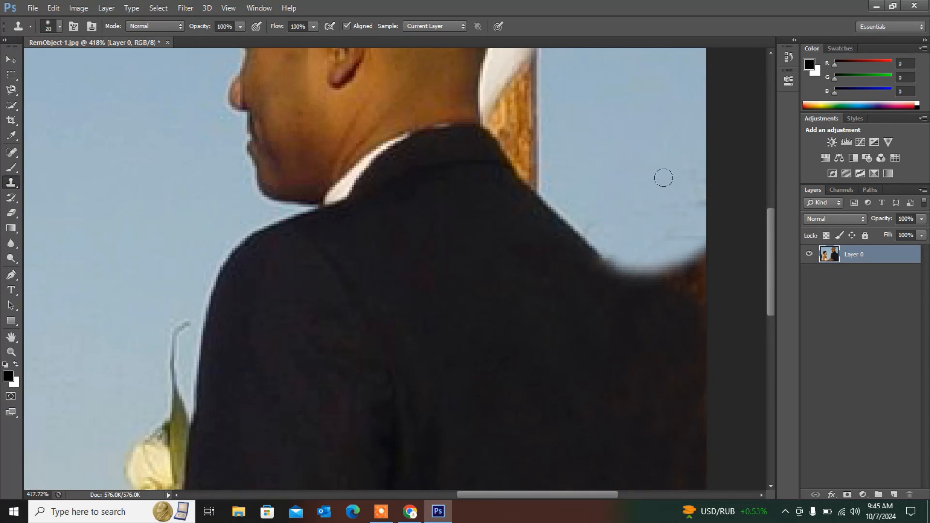
mouse_move(685, 207)
left_mouse_down()
mouse_move(690, 289)
mouse_move(674, 269)
mouse_move(631, 244)
left_mouse_up()
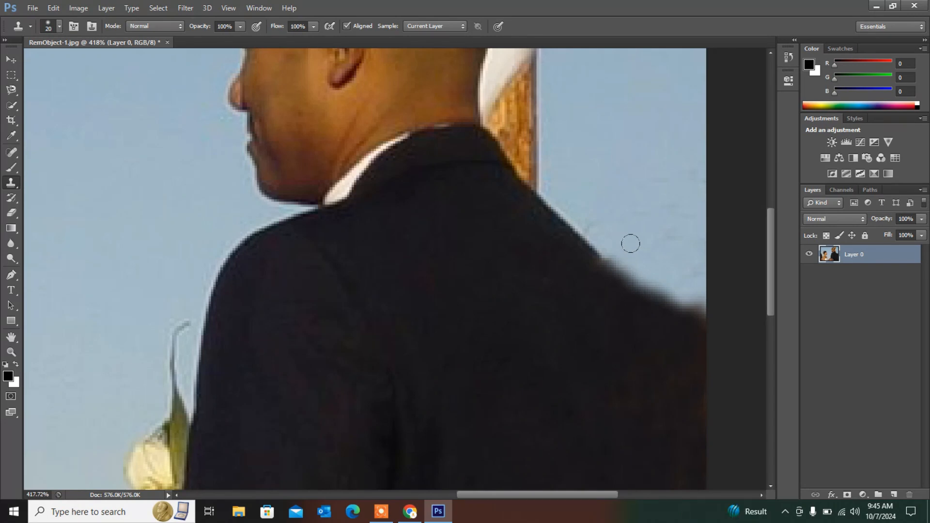
left_click(665, 216, "alt")
left_click_drag(679, 221, 676, 227)
left_click_drag(678, 277, 693, 314)
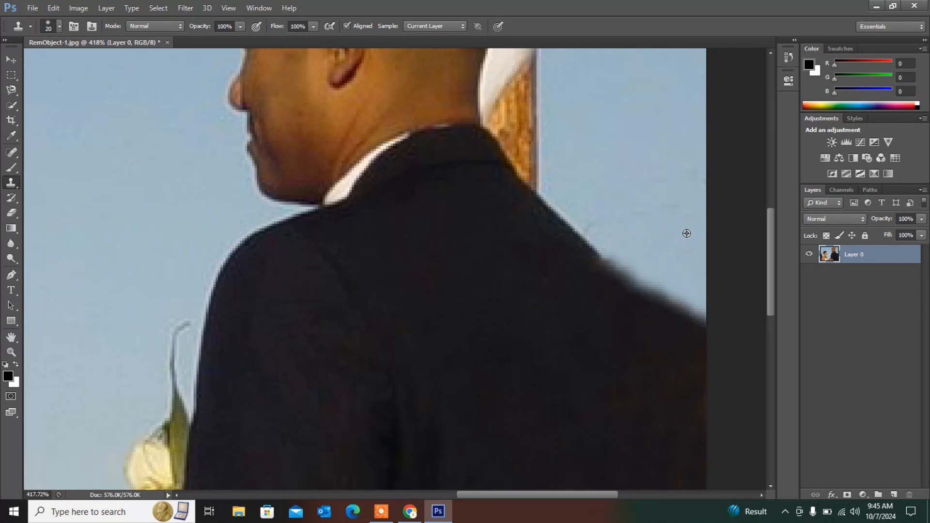
mouse_move(684, 276)
left_mouse_down()
mouse_move(704, 335)
mouse_move(649, 260)
left_mouse_up()
Sample the groom's sleeve and clone a vertical strip of it down over the bald head in the foreground
scroll(667, 211, "down", 5)
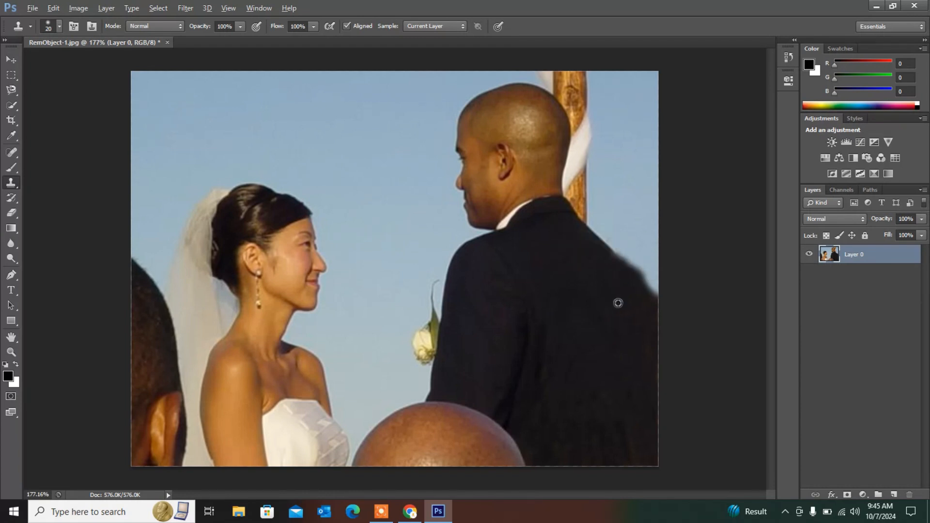
left_click(477, 369, "alt")
left_click_drag(461, 404, 456, 465)
left_click_drag(472, 382, 467, 452)
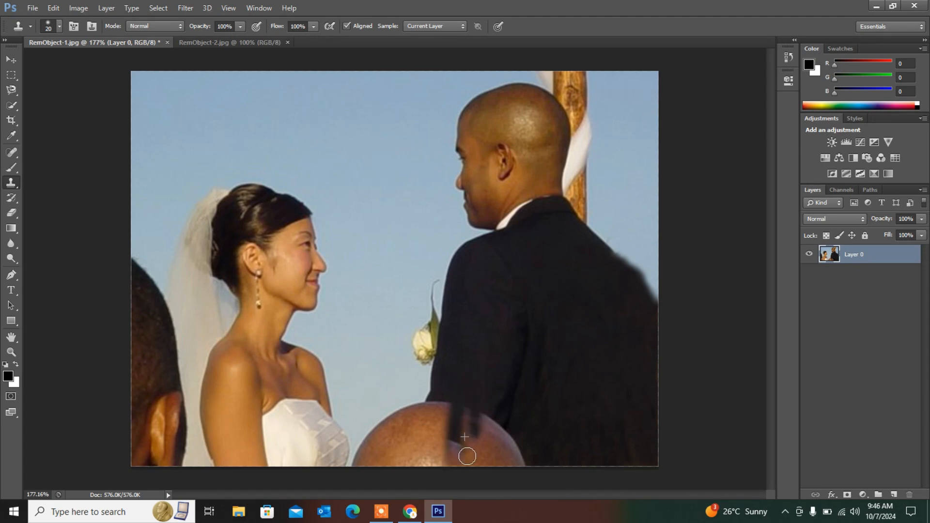
left_click_drag(471, 389, 468, 463)
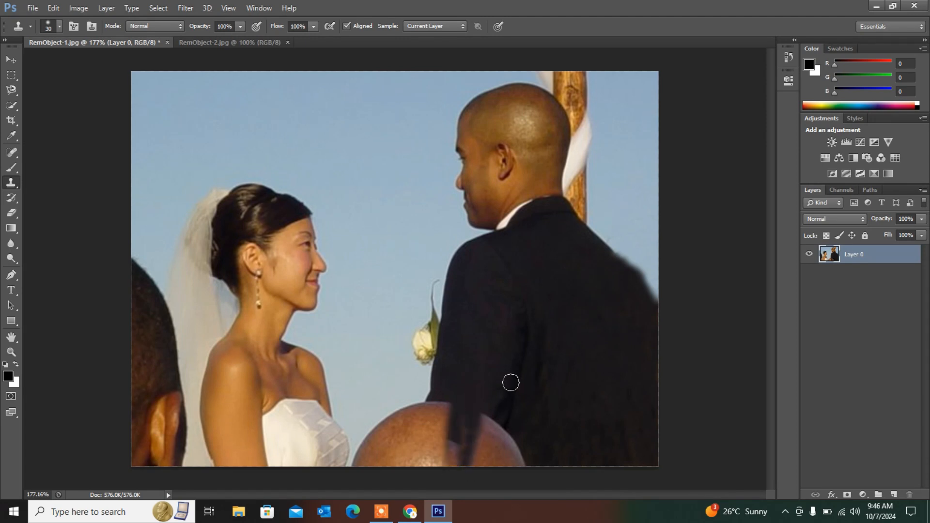
Clone the sleeve over the middle and far side of the bald head, extending the jacket to the photo's lower edge
left_click(473, 380, "alt")
mouse_move(428, 400)
left_mouse_down()
mouse_move(428, 424)
mouse_move(442, 407)
left_mouse_up()
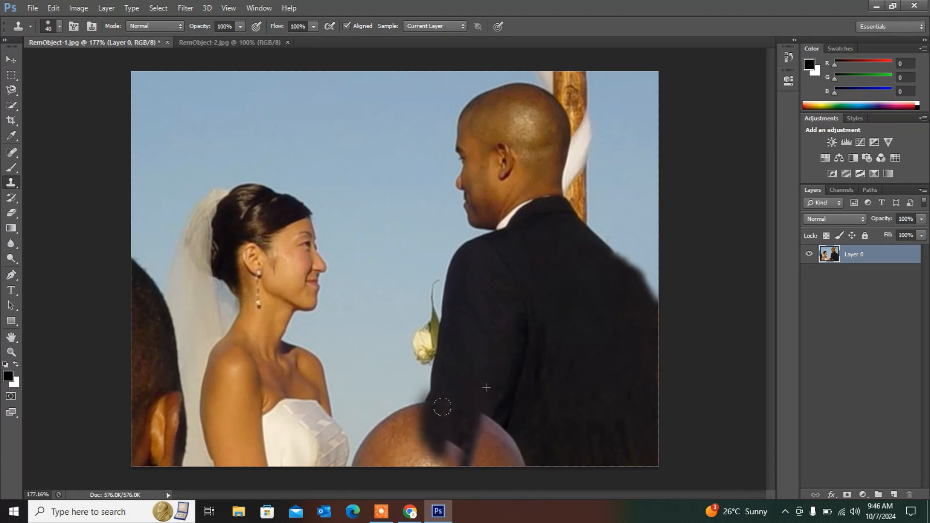
left_click(483, 367, "alt")
mouse_move(451, 442)
left_mouse_down()
mouse_move(451, 451)
mouse_move(443, 417)
mouse_move(456, 461)
mouse_move(470, 390)
mouse_move(479, 422)
mouse_move(468, 455)
mouse_move(454, 398)
mouse_move(443, 400)
mouse_move(421, 461)
mouse_move(456, 394)
mouse_move(493, 442)
mouse_move(484, 409)
mouse_move(451, 461)
left_mouse_up()
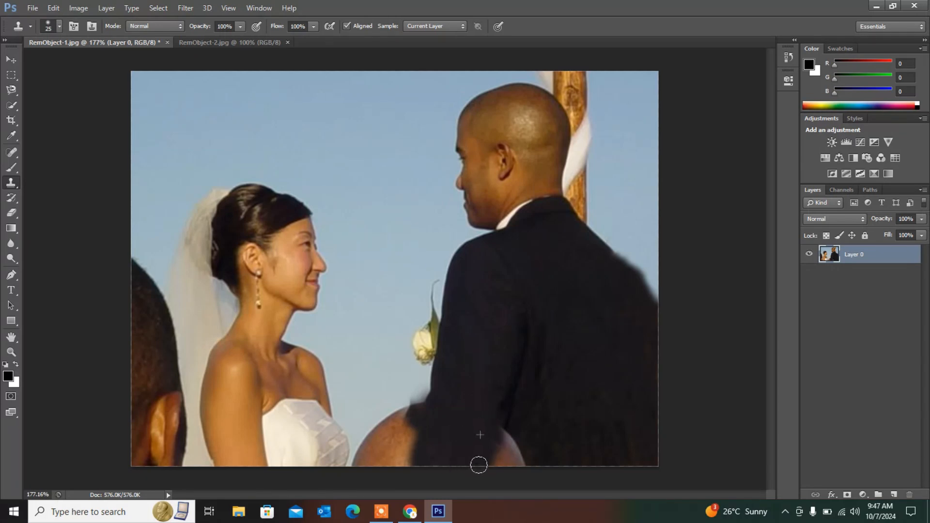
mouse_move(507, 449)
left_mouse_down()
mouse_move(508, 438)
mouse_move(504, 461)
mouse_move(518, 462)
left_mouse_up()
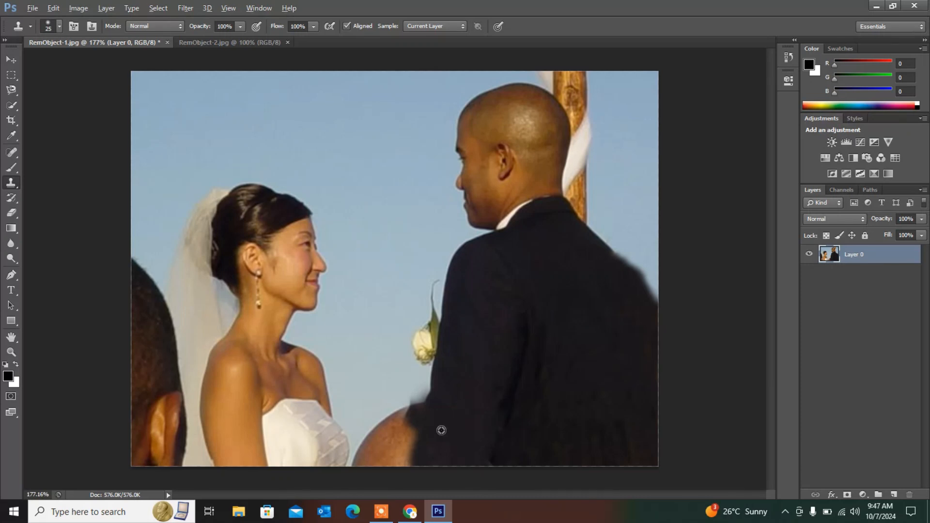
With a size 30 brush, clone sky over the rest of the bald head between the bride's dress and the groom's sleeve
key("bracketright")
mouse_move(399, 391)
left_mouse_down()
mouse_move(392, 441)
mouse_move(388, 418)
mouse_move(393, 452)
mouse_move(399, 438)
mouse_move(371, 461)
left_mouse_up()
left_click_drag(366, 427, 362, 455)
mouse_move(420, 402)
left_mouse_down()
mouse_move(406, 398)
mouse_move(417, 422)
mouse_move(389, 466)
left_mouse_up()
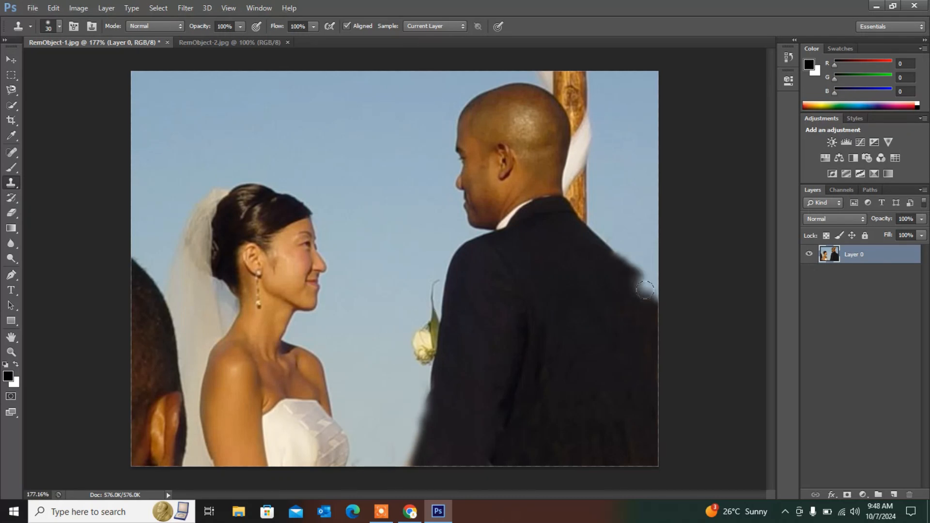
Touch up the sloping shoulder edge of the jacket where it meets the sky at the photo's side
left_click_drag(650, 302, 659, 279)
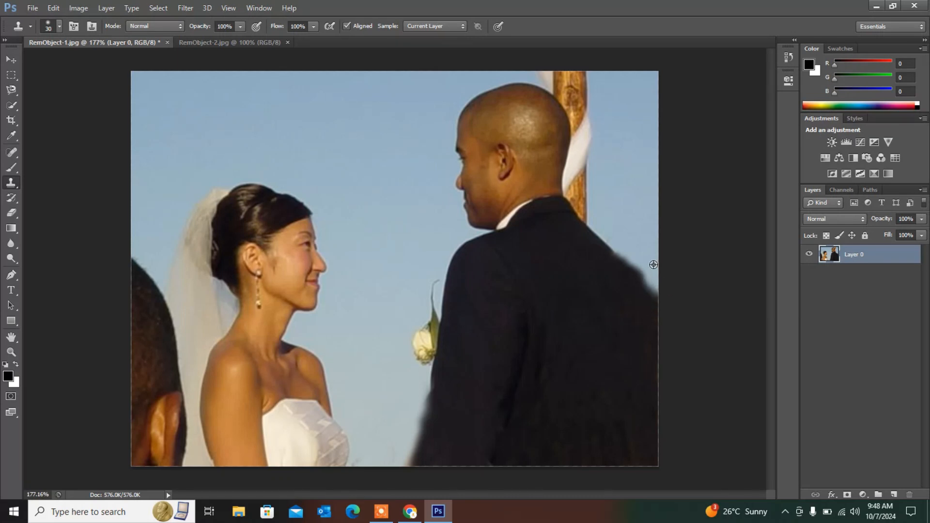
left_click_drag(483, 295, 542, 403)
scroll(485, 378, "down", 2)
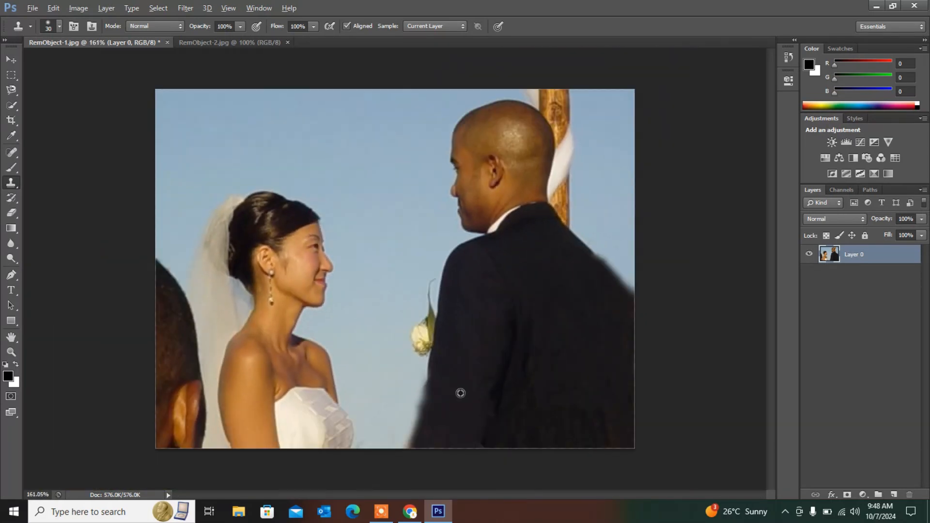
Clone sky along the outer edge of the groom's lower sleeve to clean up its outline and the area beside it
scroll(451, 402, "up", 3)
left_click_drag(395, 371, 391, 425)
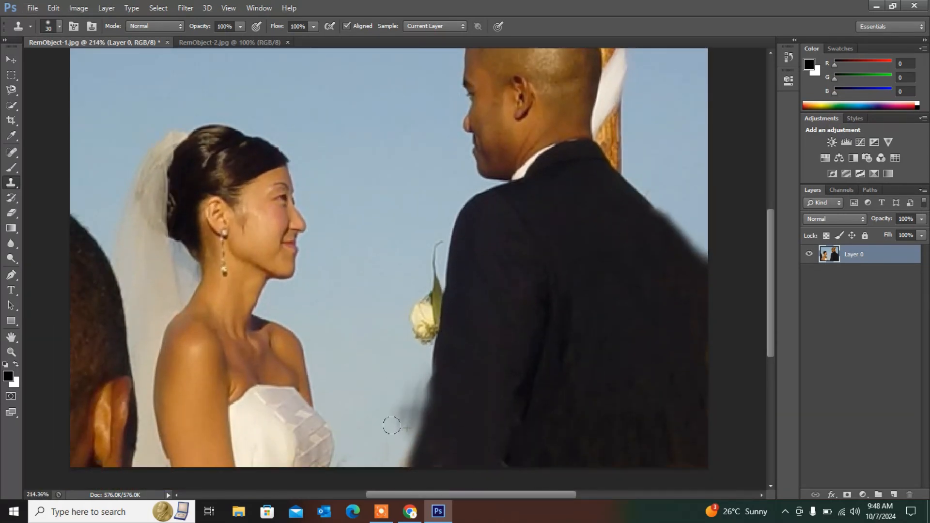
mouse_move(391, 385)
left_mouse_down()
mouse_move(393, 414)
mouse_move(403, 381)
mouse_move(391, 442)
left_mouse_up()
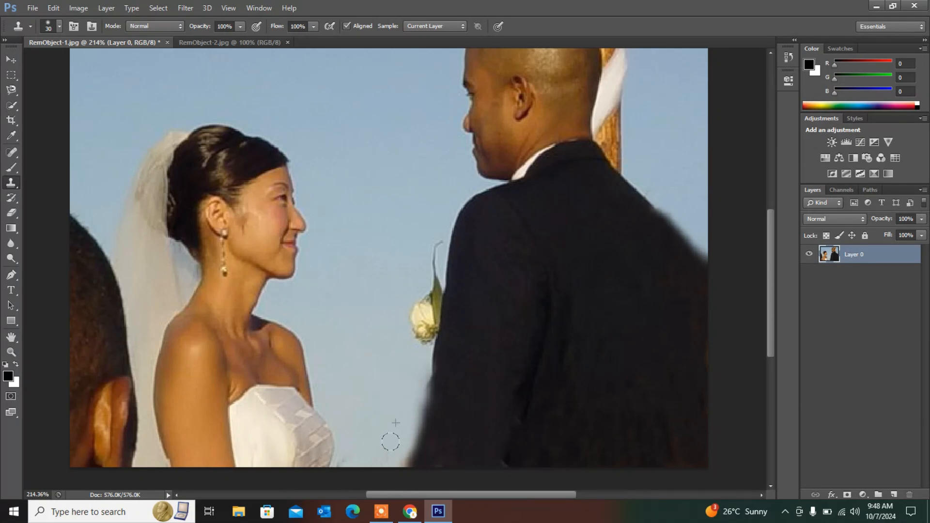
mouse_move(394, 400)
left_mouse_down()
mouse_move(422, 390)
mouse_move(420, 442)
left_mouse_up()
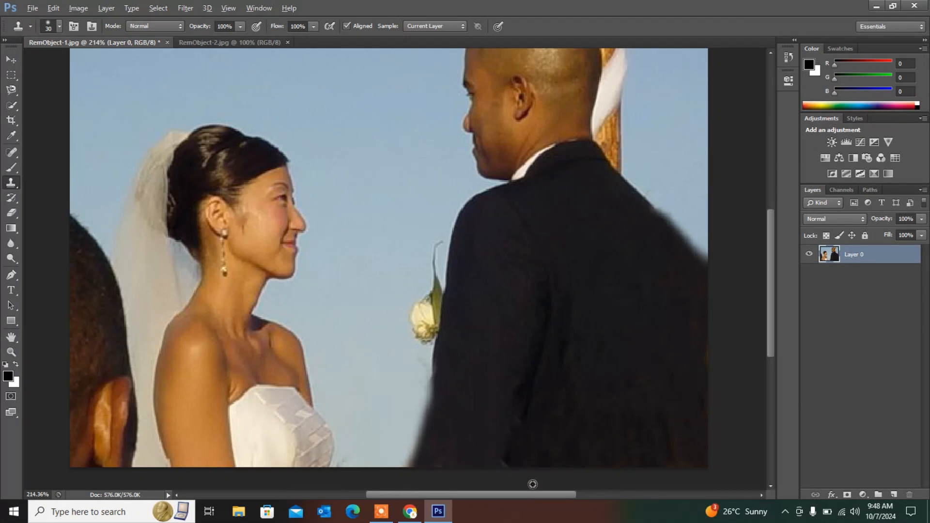
scroll(532, 484, "up", 2)
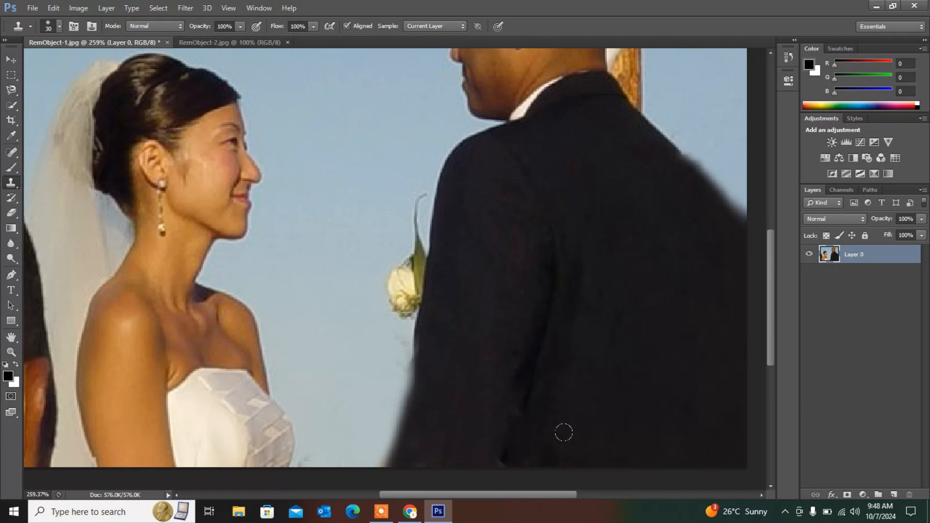
scroll(564, 433, "down", 2)
Sample the sky beside the bride's veil and clone it over the top of the dark-haired guest's head behind her
scroll(115, 257, "up", 8)
left_click(115, 256, "alt")
mouse_move(144, 230)
left_mouse_down()
mouse_move(155, 216)
mouse_move(100, 245)
mouse_move(112, 286)
mouse_move(106, 324)
left_mouse_up()
left_click(132, 203, "alt")
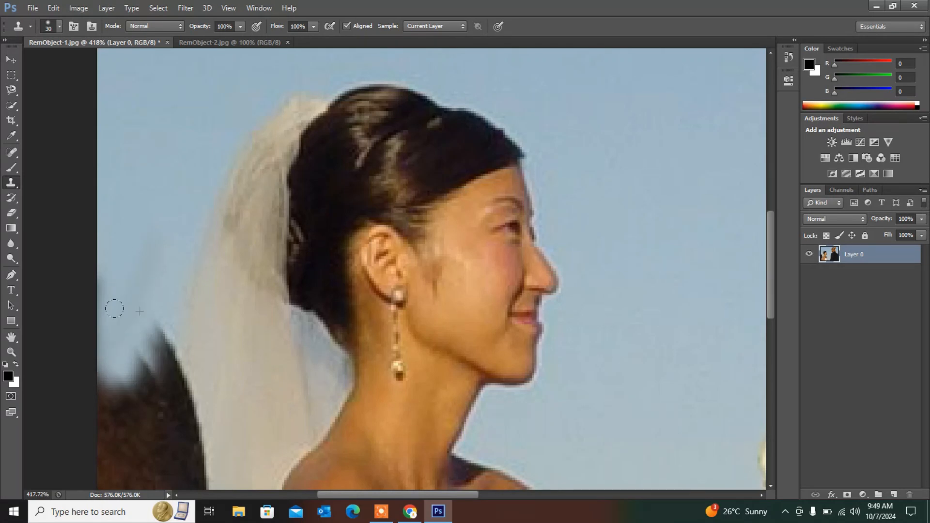
Clone veil texture over the guest's dark hair bordering the outer edge of the bride's veil, using the size 30 brush
scroll(170, 342, "down", 5)
left_click_drag(155, 362, 163, 397)
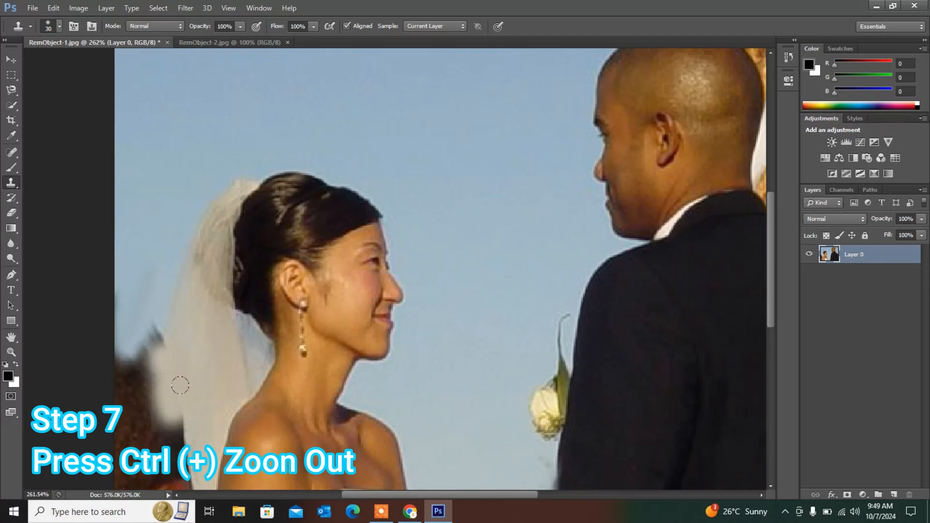
scroll(184, 410, "down", 8)
key("ctrl+plus")
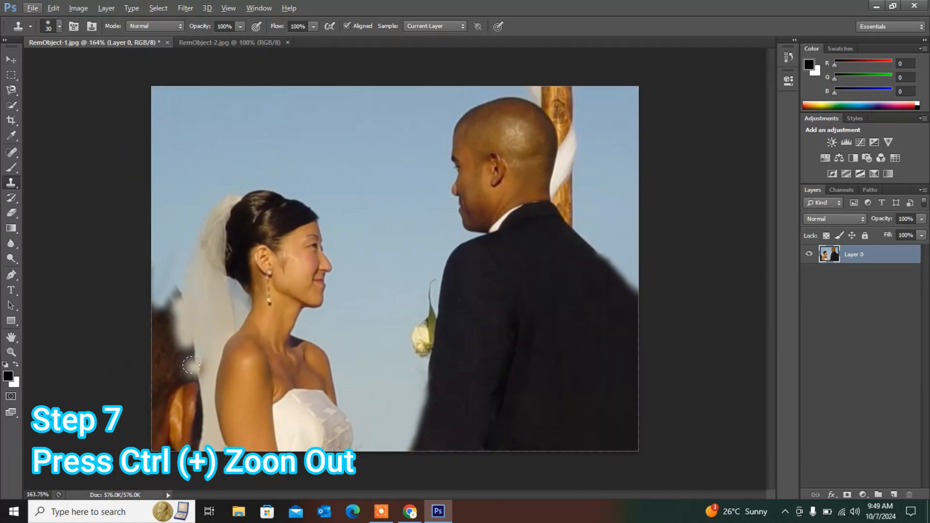
Reduce the Clone Stamp brush to size 15 and extend the cloned veil over the dark hair down to the guest's ear
key("bracketleft")
key("bracketleft")
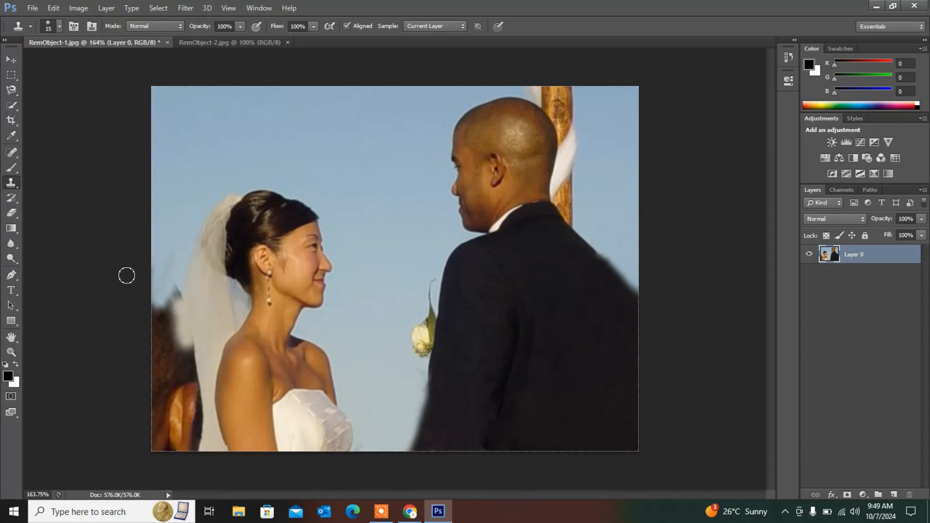
scroll(191, 328, "up", 4)
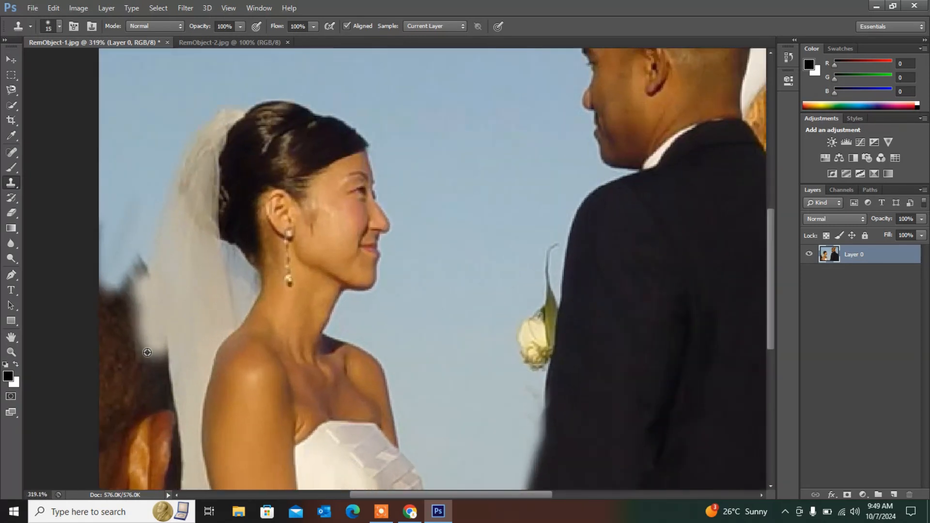
scroll(147, 352, "up", 1)
mouse_move(181, 335)
left_mouse_down()
mouse_move(169, 355)
mouse_move(170, 408)
mouse_move(173, 358)
left_mouse_up()
mouse_move(167, 395)
left_mouse_down()
mouse_move(183, 455)
mouse_move(183, 426)
mouse_move(146, 404)
mouse_move(140, 320)
mouse_move(143, 434)
mouse_move(148, 330)
mouse_move(130, 361)
mouse_move(132, 405)
mouse_move(147, 374)
left_mouse_up()
left_click_drag(140, 306, 152, 214)
scroll(175, 372, "down", 2)
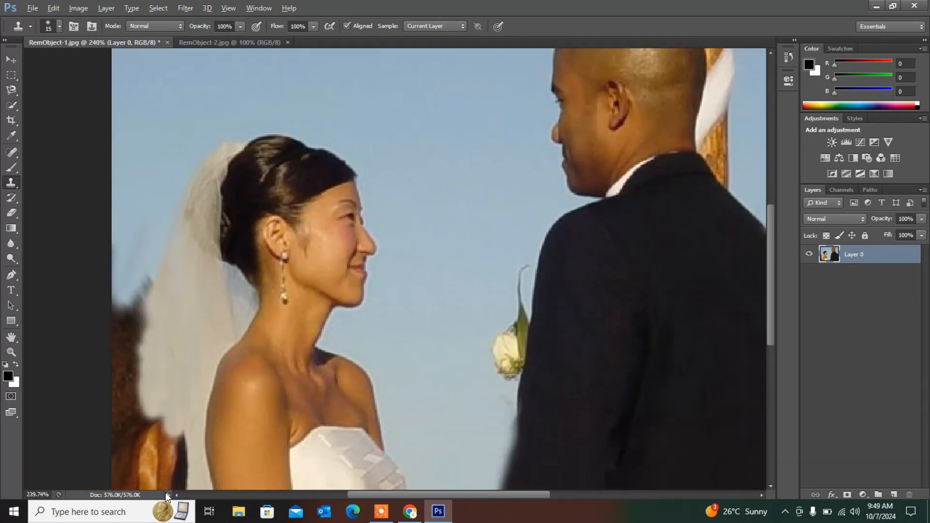
Clone veil fabric over most of the guest's ear and the dark hair between it and the bride's arm
scroll(174, 412, "down", 3)
scroll(134, 394, "up", 4)
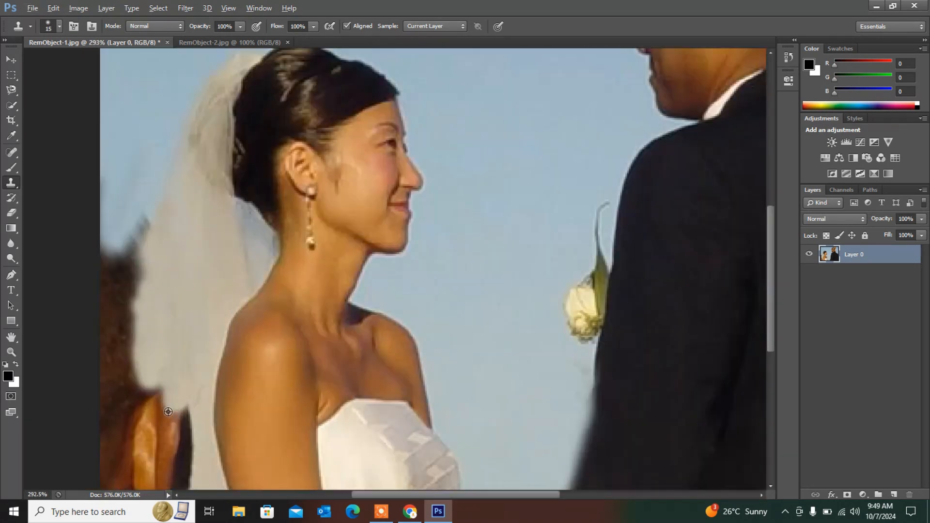
scroll(168, 412, "up", 2)
left_click_drag(190, 442, 192, 319)
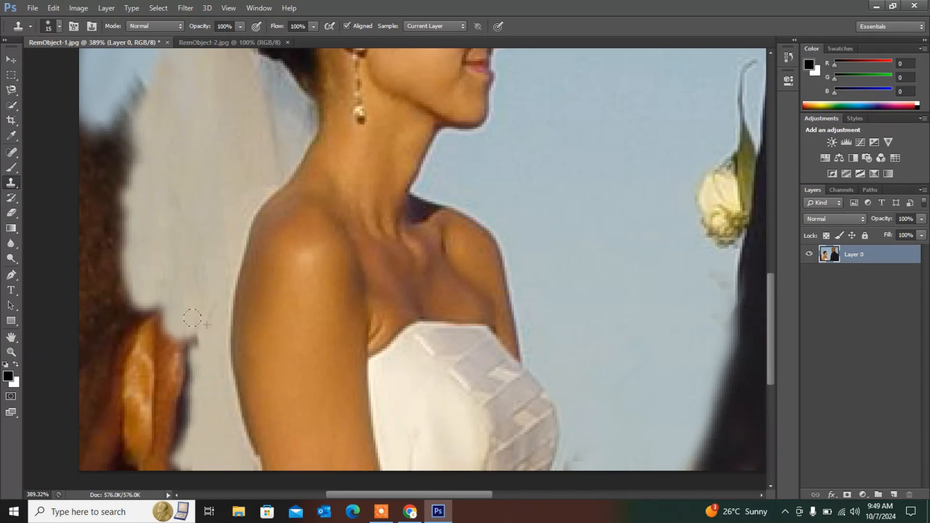
mouse_move(194, 443)
left_mouse_down()
mouse_move(185, 347)
mouse_move(175, 464)
mouse_move(195, 436)
left_mouse_up()
mouse_move(192, 345)
left_mouse_down()
mouse_move(155, 304)
mouse_move(145, 314)
mouse_move(166, 360)
mouse_move(166, 453)
mouse_move(171, 417)
left_mouse_up()
mouse_move(147, 356)
left_mouse_down()
mouse_move(135, 307)
mouse_move(152, 390)
mouse_move(152, 361)
left_mouse_up()
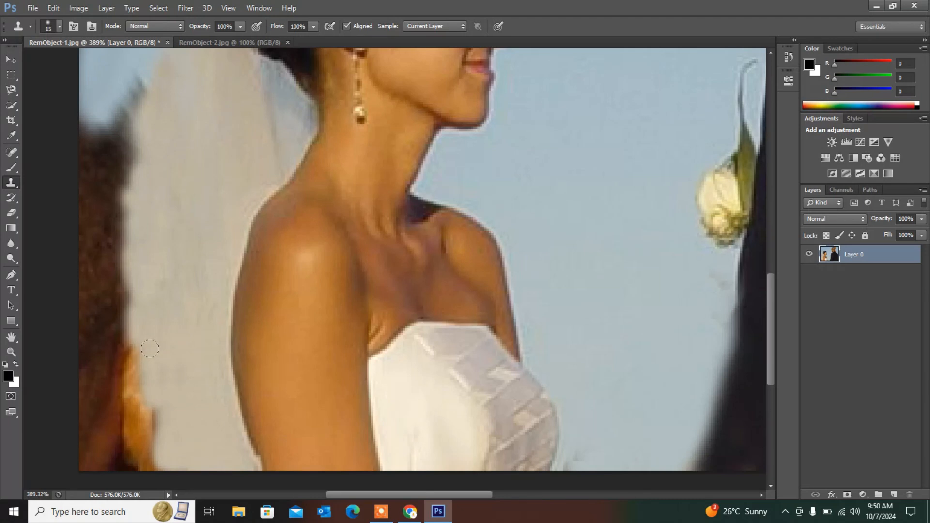
left_click_drag(155, 398, 142, 463)
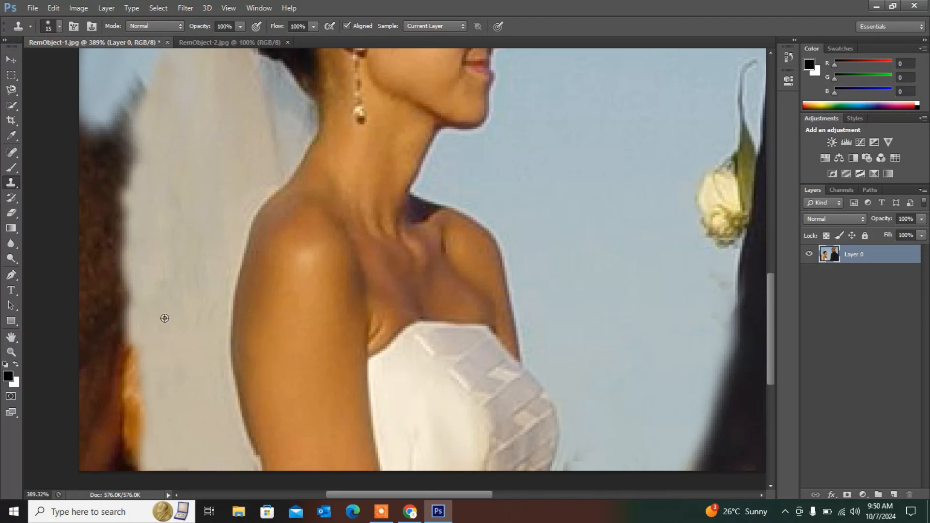
Resample the veil and clone it over the rest of the ear and the hair in the photo's lower corner
mouse_move(140, 321)
left_mouse_down()
mouse_move(125, 457)
mouse_move(136, 420)
left_mouse_up()
left_click(154, 377, "alt")
mouse_move(106, 448)
left_mouse_down()
mouse_move(111, 436)
mouse_move(105, 462)
mouse_move(87, 456)
mouse_move(92, 439)
mouse_move(77, 463)
mouse_move(106, 402)
mouse_move(111, 437)
mouse_move(127, 290)
mouse_move(113, 373)
mouse_move(90, 427)
mouse_move(94, 348)
mouse_move(129, 305)
left_mouse_up()
left_click(151, 408, "alt")
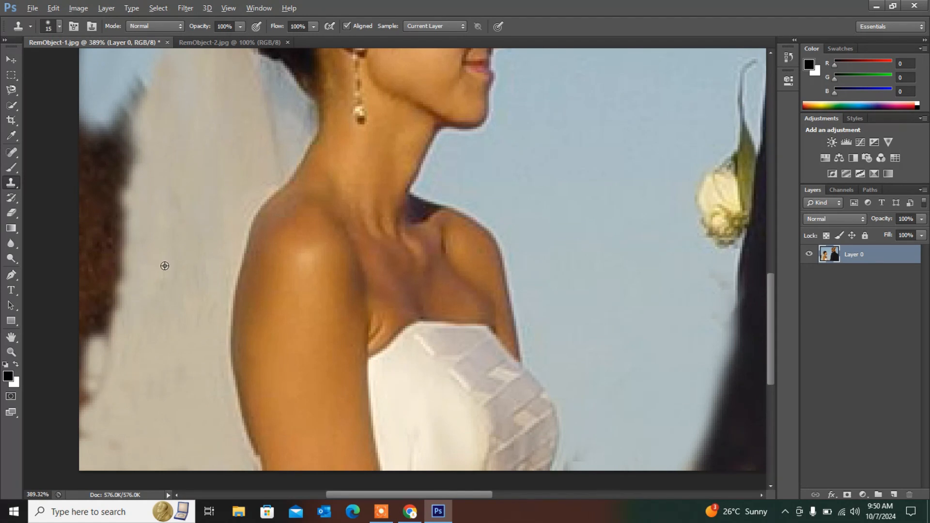
Clone sky over the top and outer side of the guest's remaining dark hair, following a slope parallel to the veil
scroll(106, 118, "down", 1)
scroll(102, 145, "up", 4)
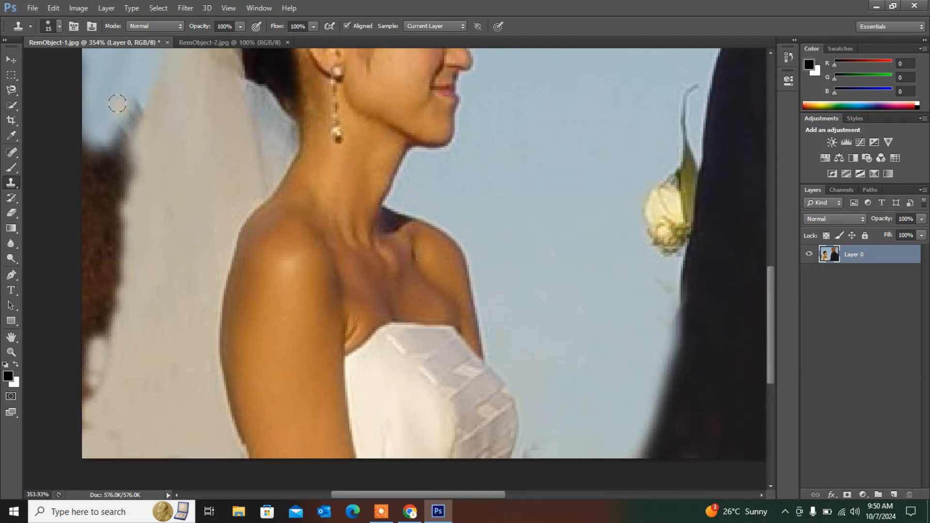
scroll(94, 186, "up", 2)
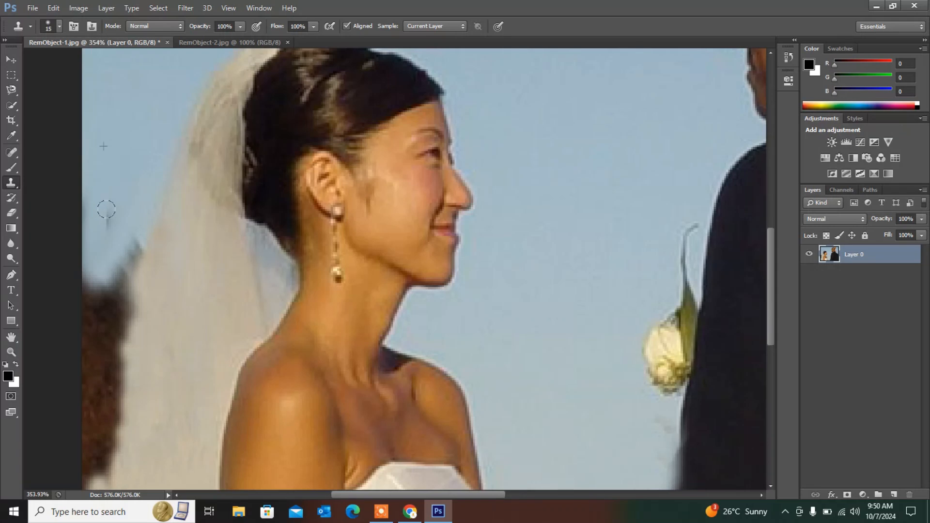
mouse_move(91, 243)
left_mouse_down()
mouse_move(79, 269)
mouse_move(84, 306)
mouse_move(66, 327)
mouse_move(73, 343)
mouse_move(91, 324)
left_mouse_up()
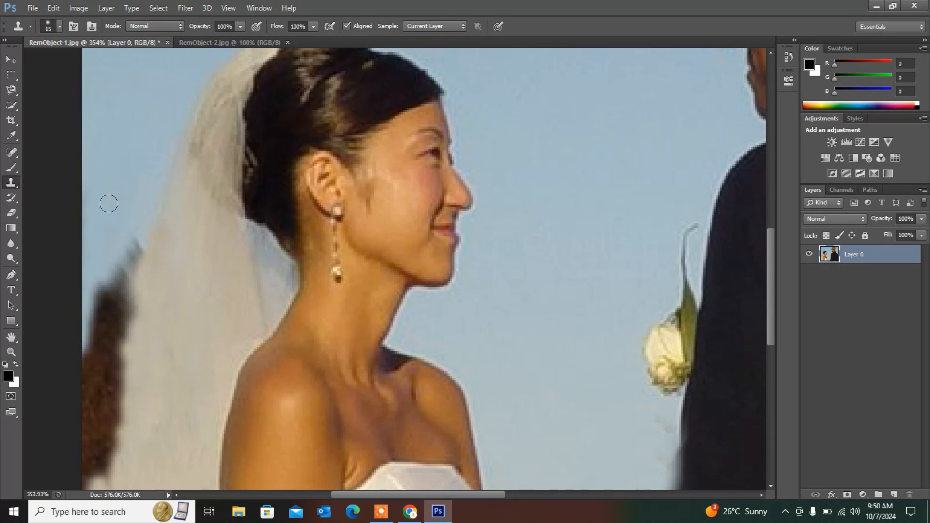
left_click_drag(94, 260, 77, 339)
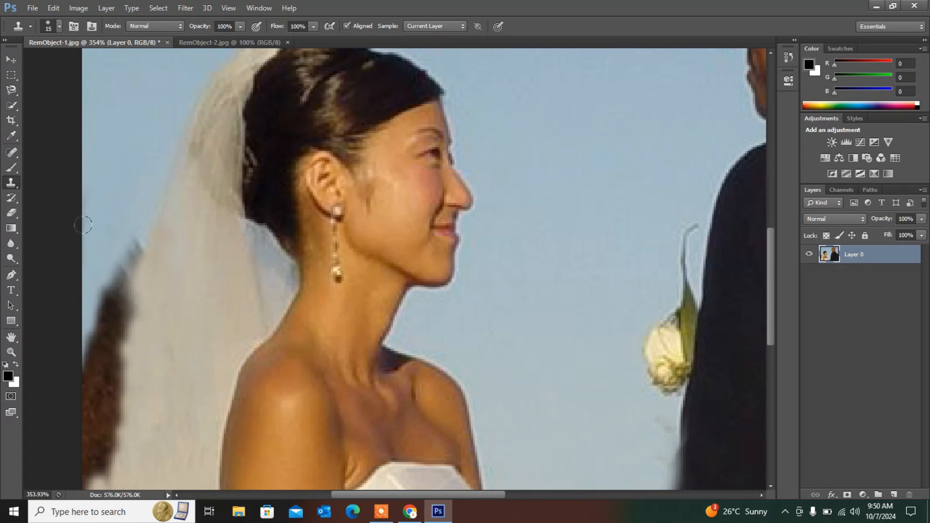
mouse_move(90, 289)
left_mouse_down()
mouse_move(93, 308)
mouse_move(111, 243)
left_mouse_up()
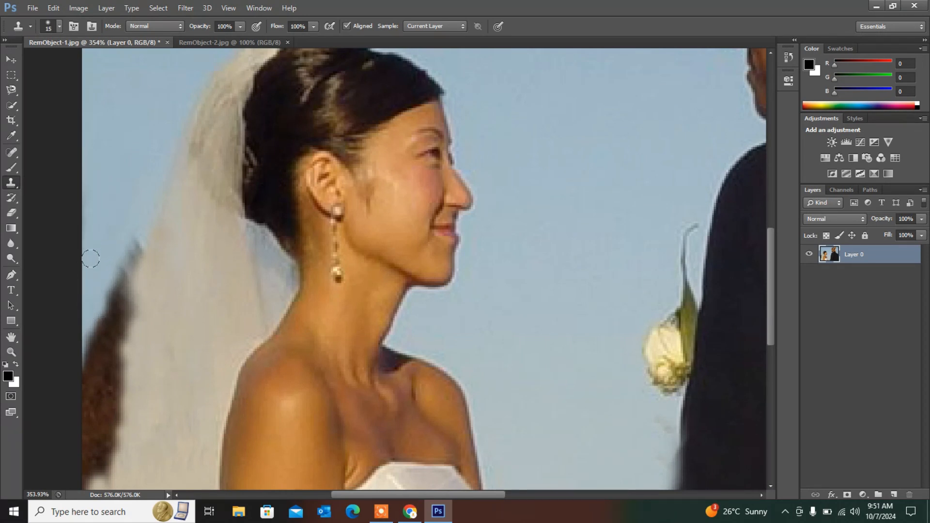
left_click_drag(83, 331, 78, 392)
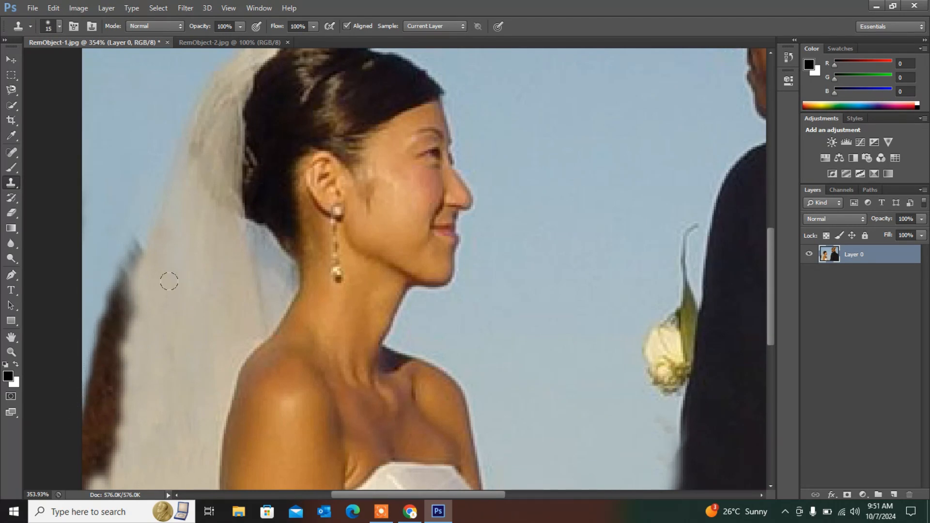
Clone veil texture over the inner side and lower end of the remaining hair, widening the veil toward the photo's edge
mouse_move(142, 267)
left_mouse_down()
mouse_move(123, 332)
mouse_move(103, 480)
left_mouse_up()
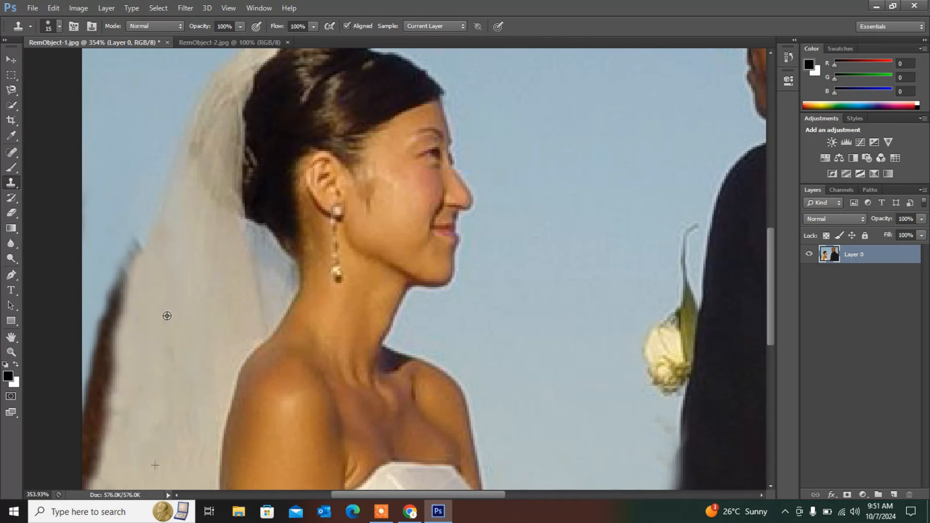
mouse_move(119, 380)
left_mouse_down()
mouse_move(92, 464)
mouse_move(101, 456)
mouse_move(89, 480)
left_mouse_up()
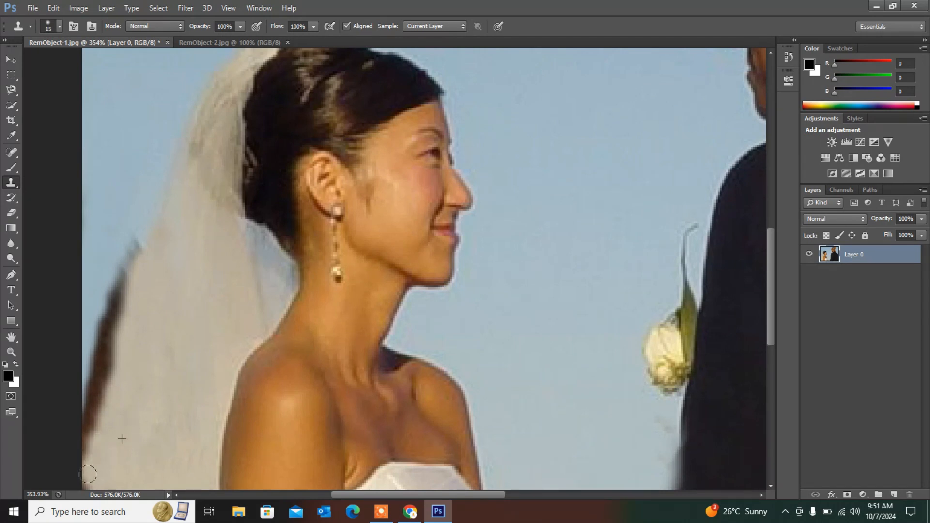
mouse_move(154, 286)
left_mouse_down()
mouse_move(127, 312)
mouse_move(107, 387)
mouse_move(114, 396)
mouse_move(90, 426)
left_mouse_up()
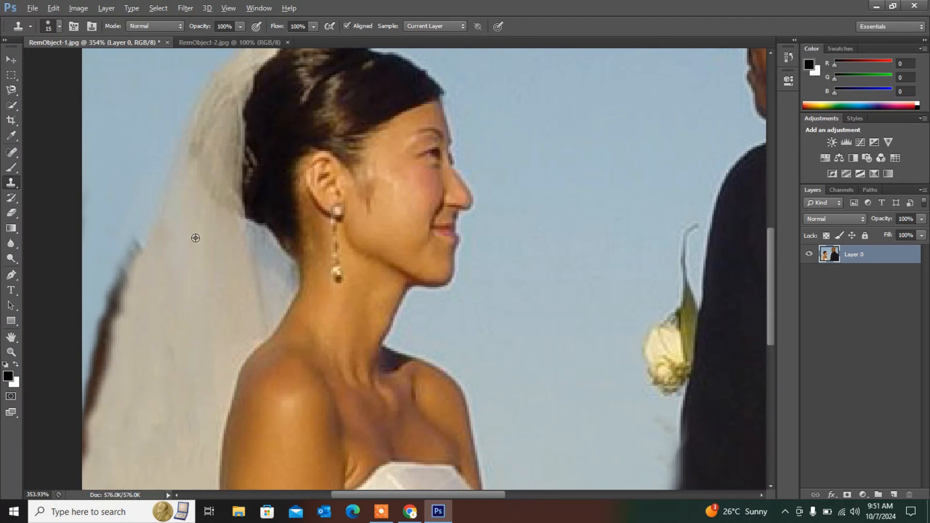
mouse_move(99, 368)
left_mouse_down()
mouse_move(86, 443)
mouse_move(87, 417)
left_mouse_up()
mouse_move(112, 384)
left_mouse_down()
mouse_move(94, 408)
mouse_move(120, 366)
left_mouse_up()
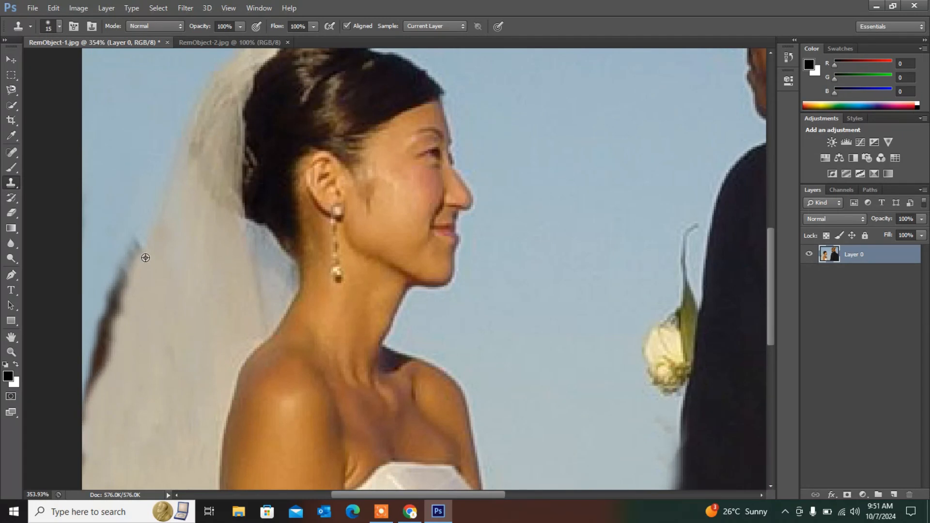
Cover the remaining thin dark strip along the veil's outer edge with cloned veil on its inner side and sky on its outer side
mouse_move(115, 333)
left_mouse_down()
mouse_move(124, 307)
mouse_move(100, 371)
left_mouse_up()
left_click_drag(122, 315, 102, 383)
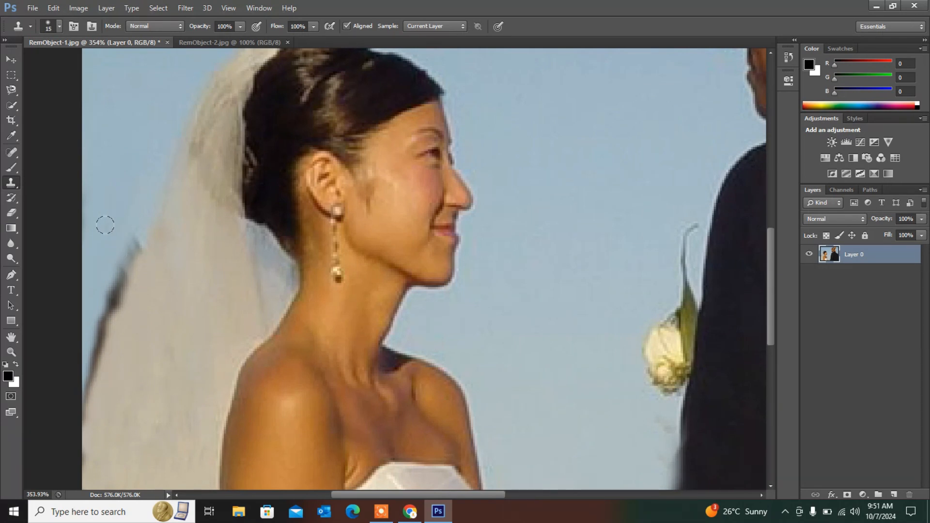
left_click_drag(118, 234, 99, 323)
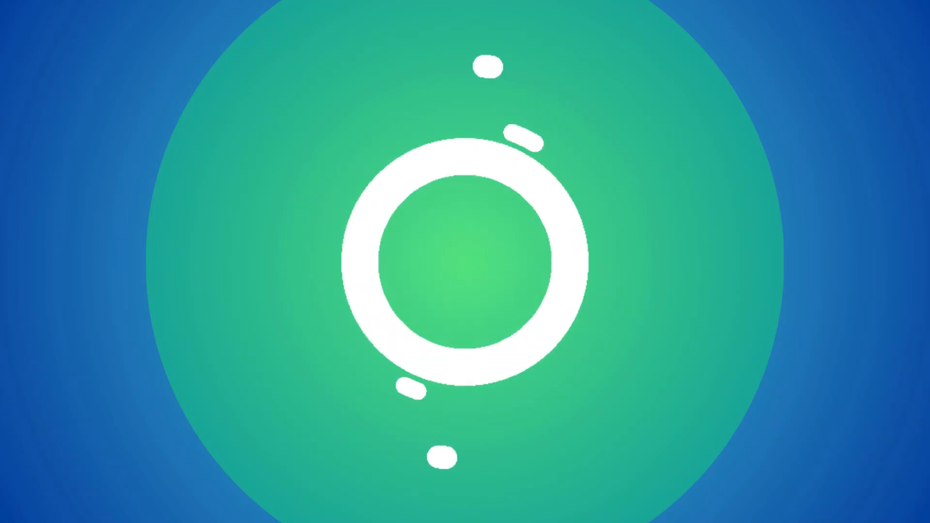